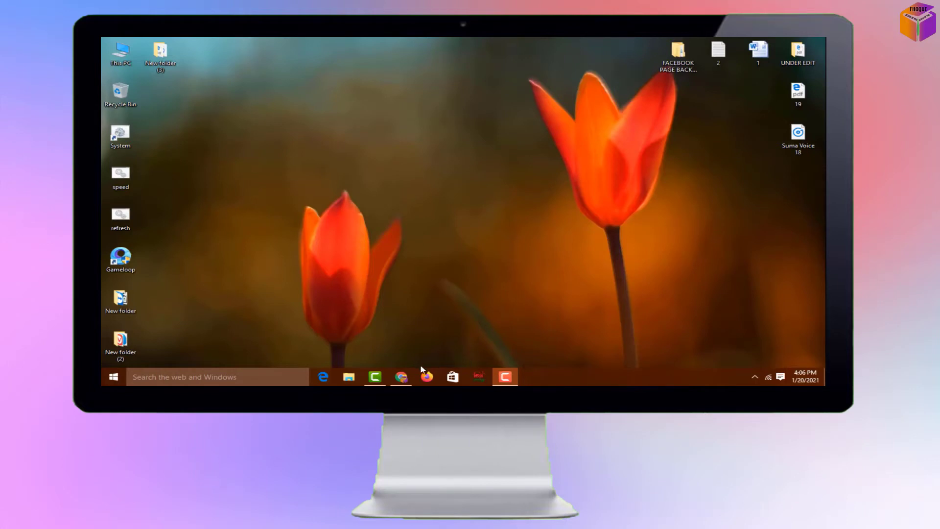
# Bring up Porkbun in the browser and go to Account > Domain Management.
pyautogui.click(402, 377)
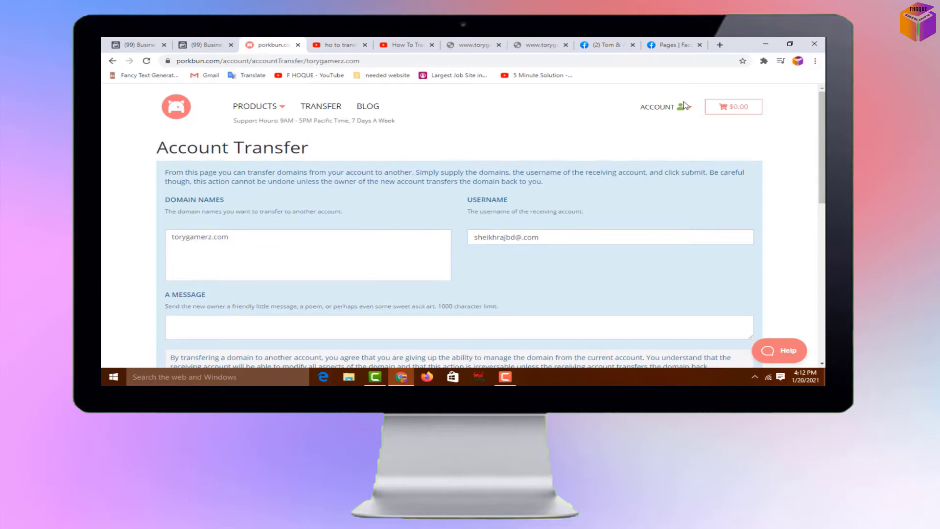
pyautogui.click(683, 107)
pyautogui.click(679, 145)
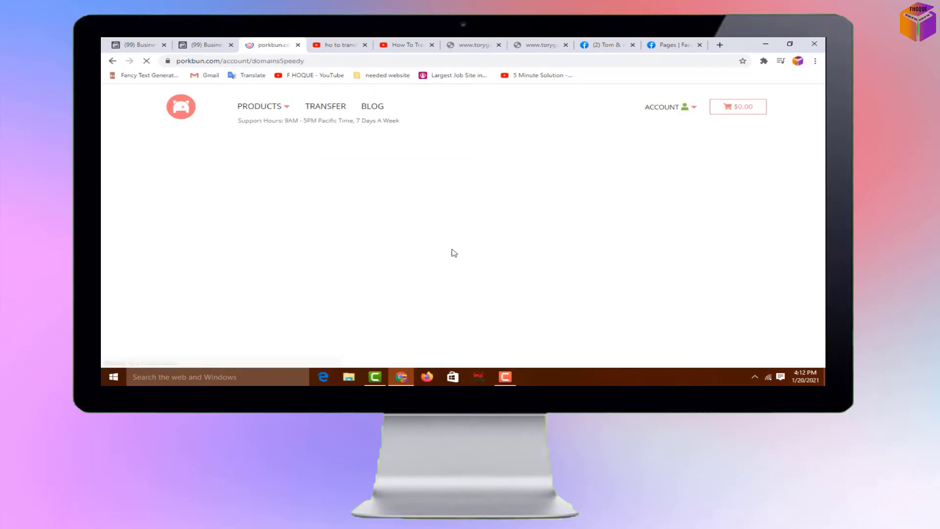
pyautogui.scroll(-5, 364, 251)
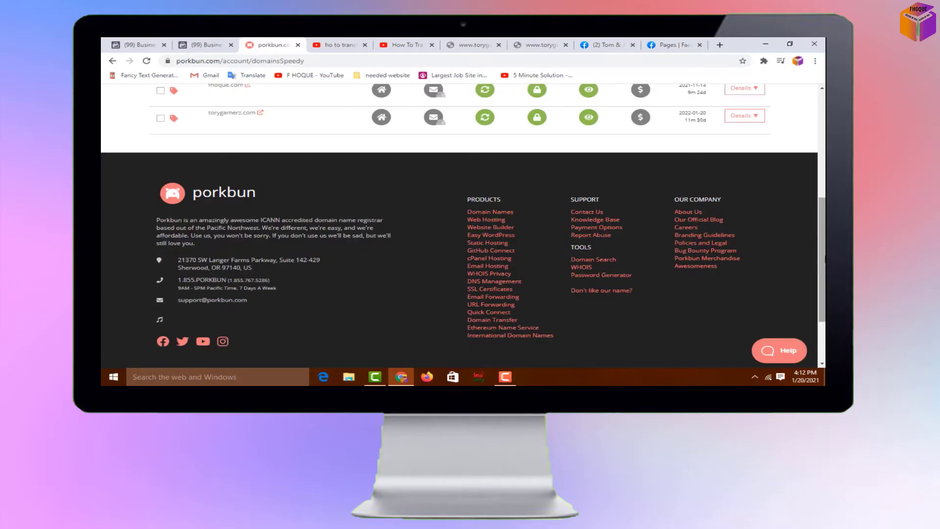
pyautogui.scroll(1, 825, 259)
# Select torygamerz.com, expand its details, and highlight the Account Transfer setting.
pyautogui.click(161, 158)
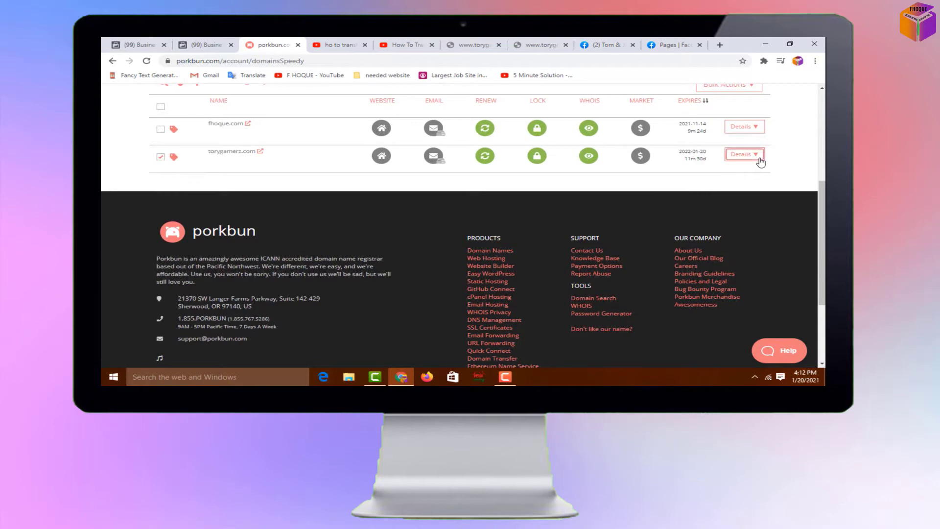
pyautogui.click(743, 154)
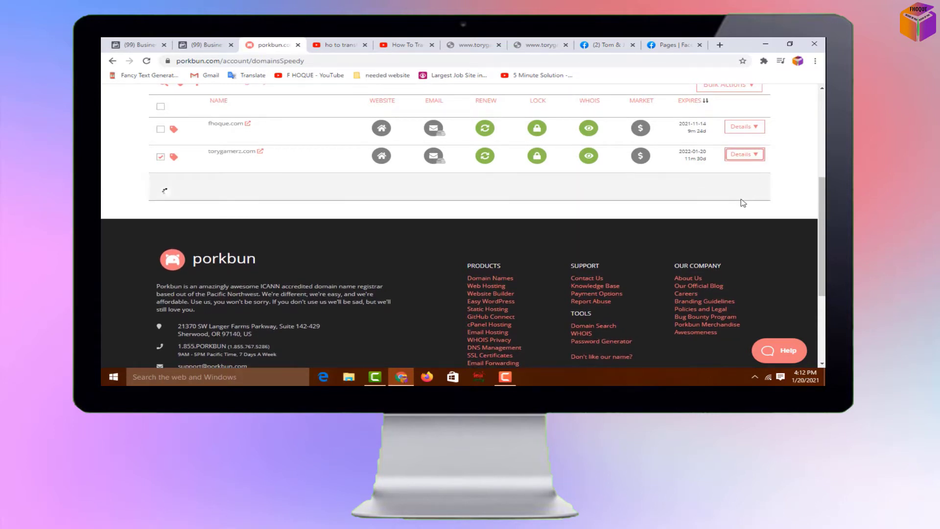
pyautogui.moveTo(822, 196); pyautogui.dragTo(822, 230)
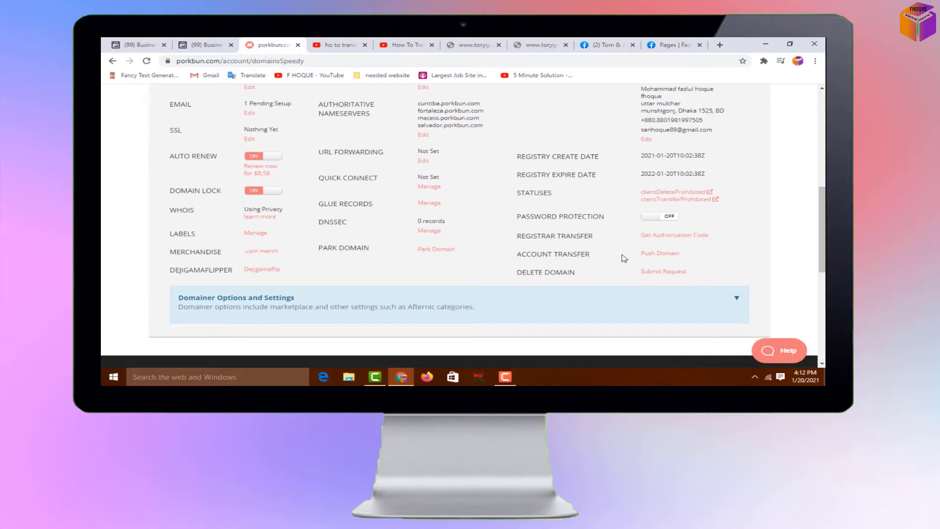
pyautogui.moveTo(519, 255); pyautogui.dragTo(595, 259)
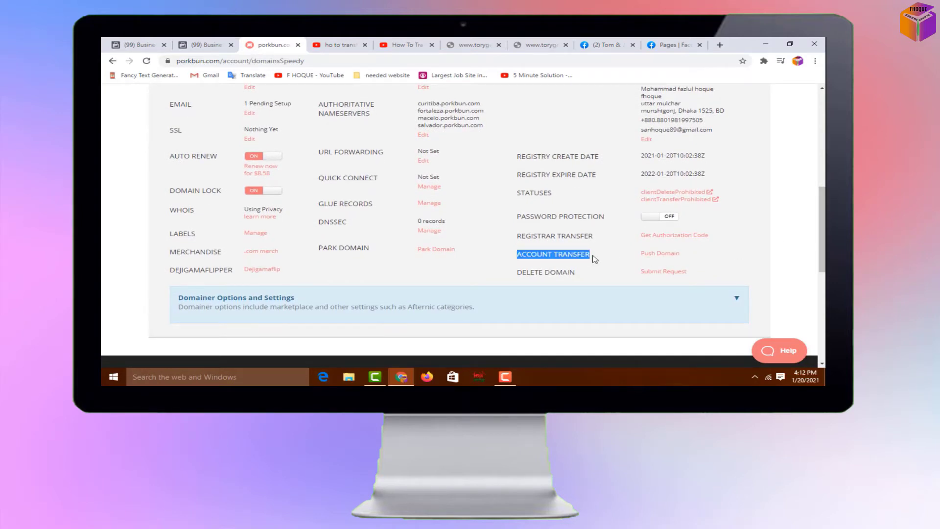
# Push torygamerz.com by entering the receiving account's e-mail as Username and submitting.
pyautogui.click(550, 256)
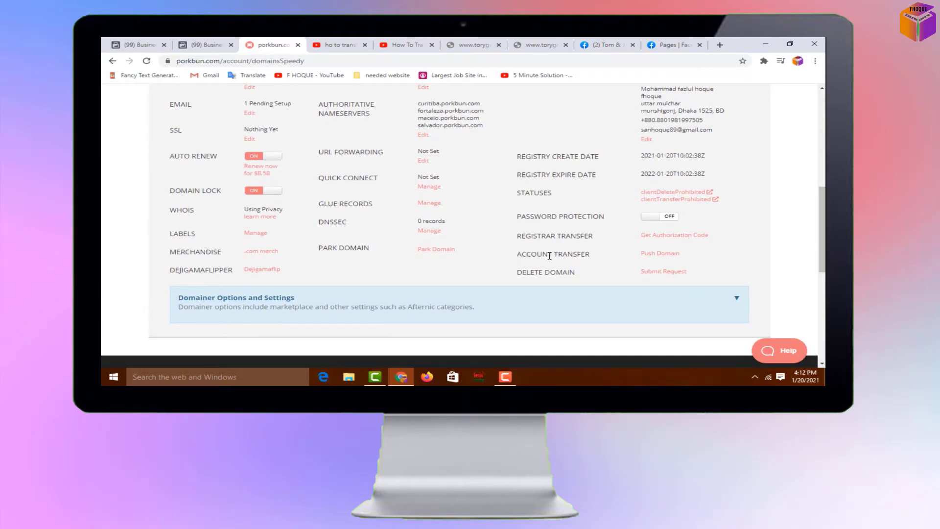
pyautogui.click(660, 255)
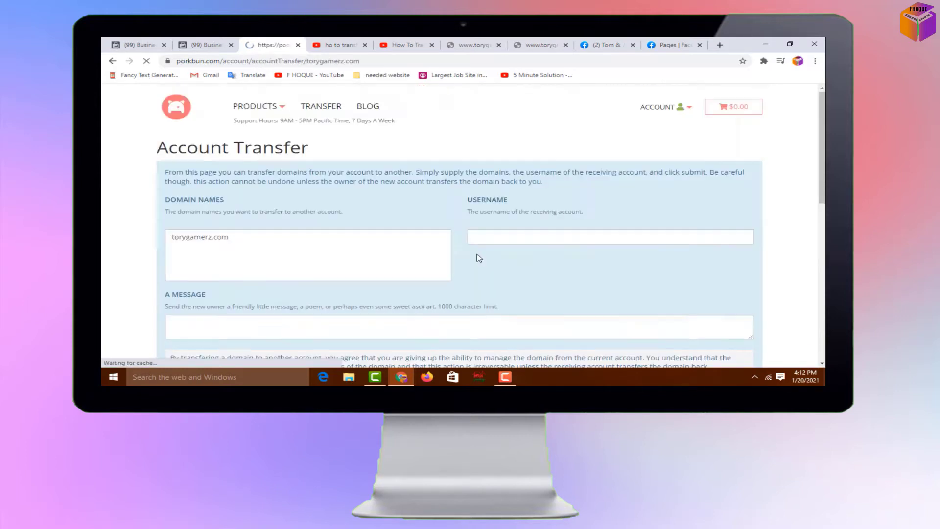
pyautogui.click(561, 240)
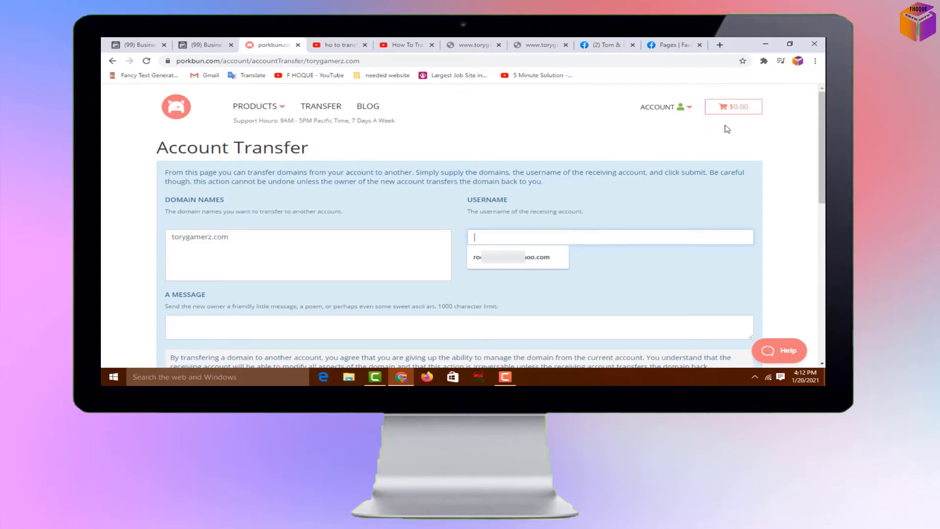
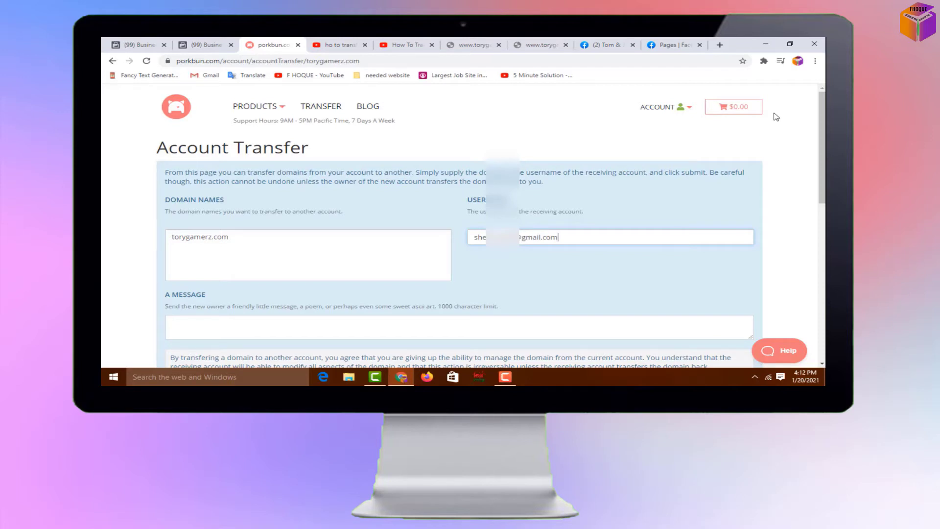
pyautogui.scroll(-4, 748, 221)
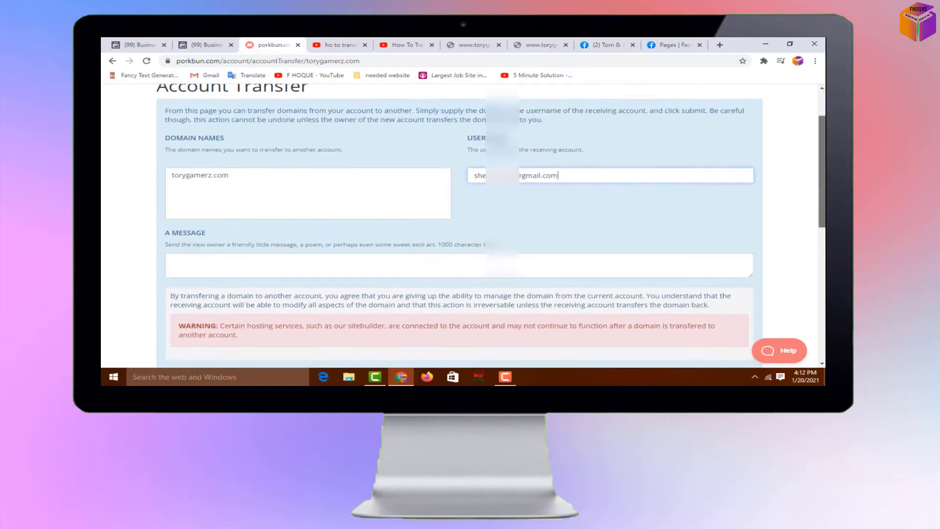
pyautogui.click(198, 266)
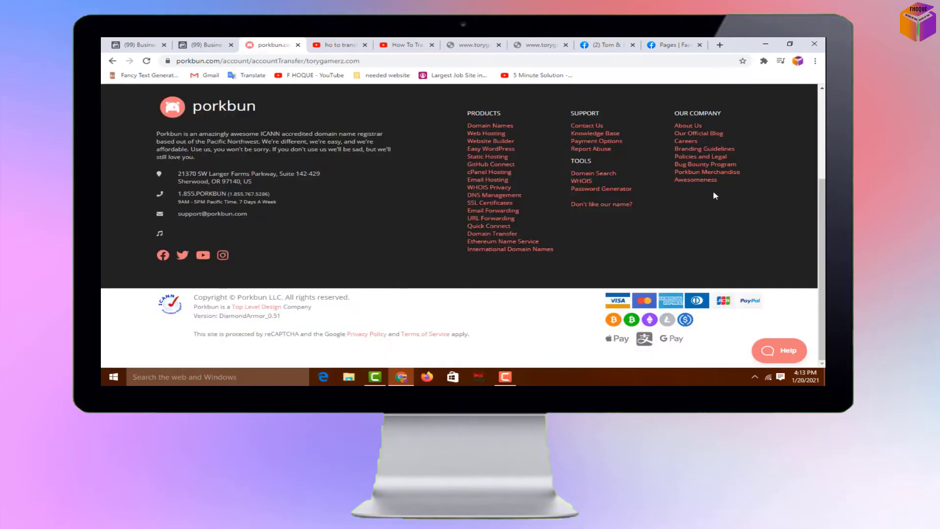
pyautogui.scroll(3, 595, 216)
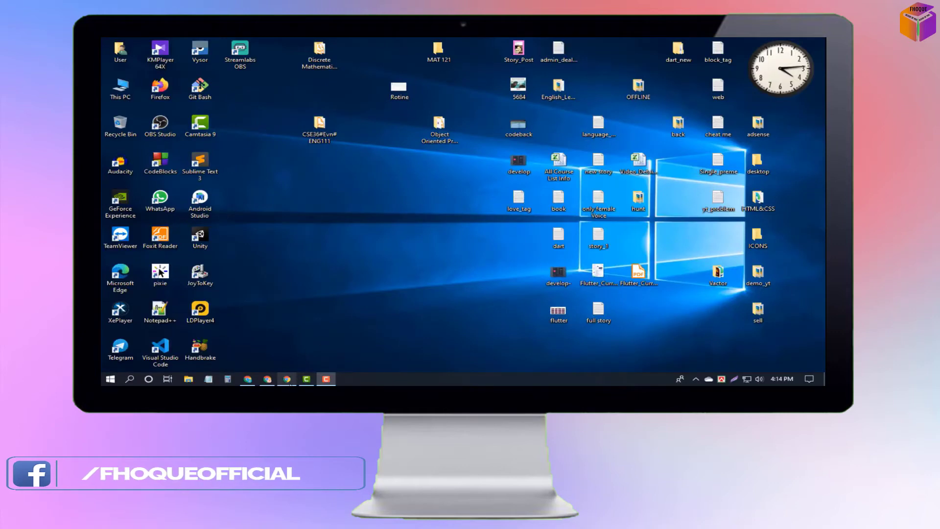
# Open the Porkbun Account Transfer Verification email under Gmail's Updates tab and scroll to its link.
pyautogui.click(287, 380)
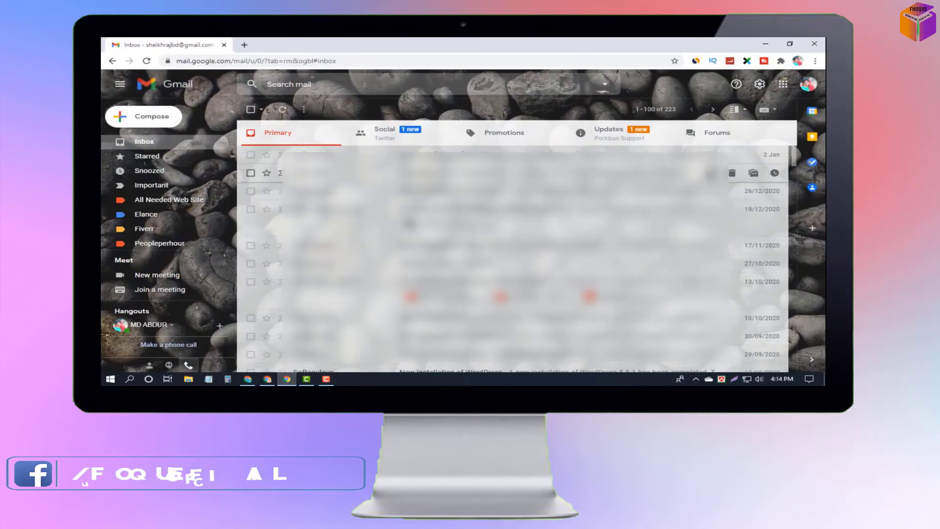
pyautogui.click(619, 141)
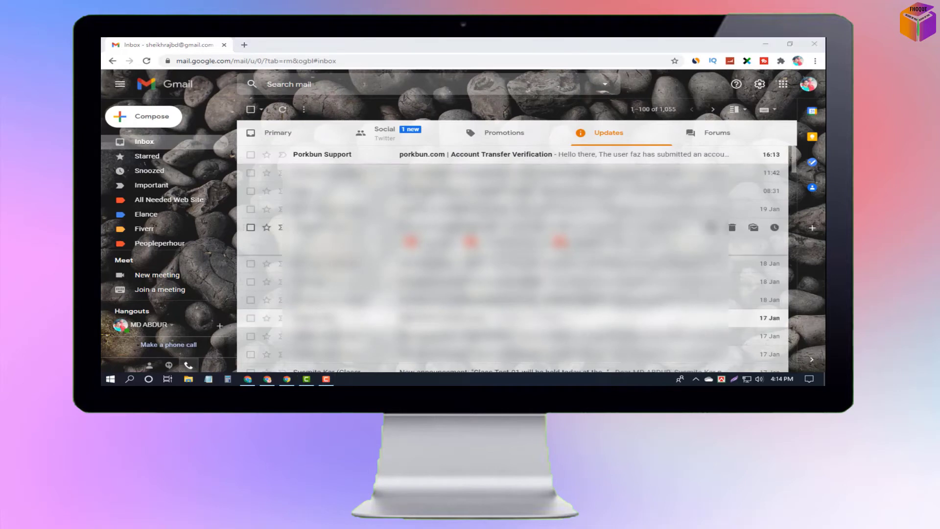
pyautogui.click(462, 162)
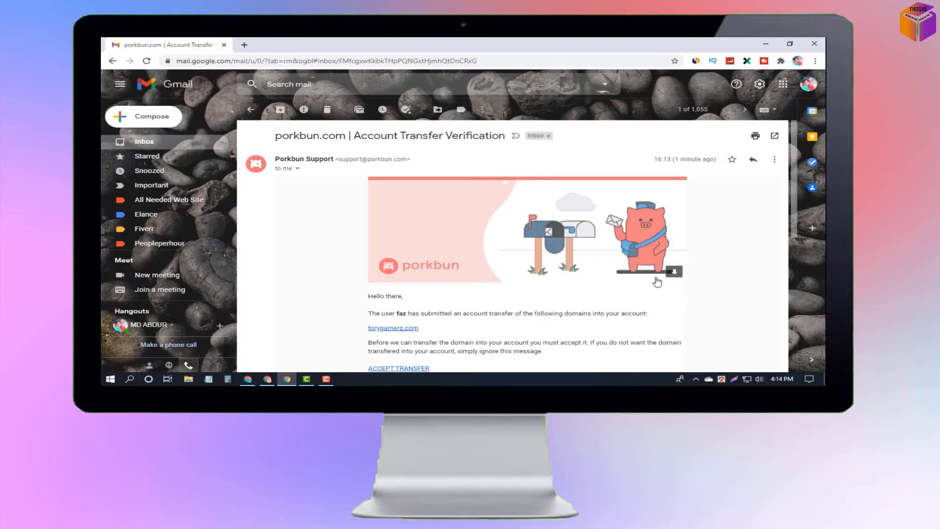
pyautogui.scroll(-1, 657, 282)
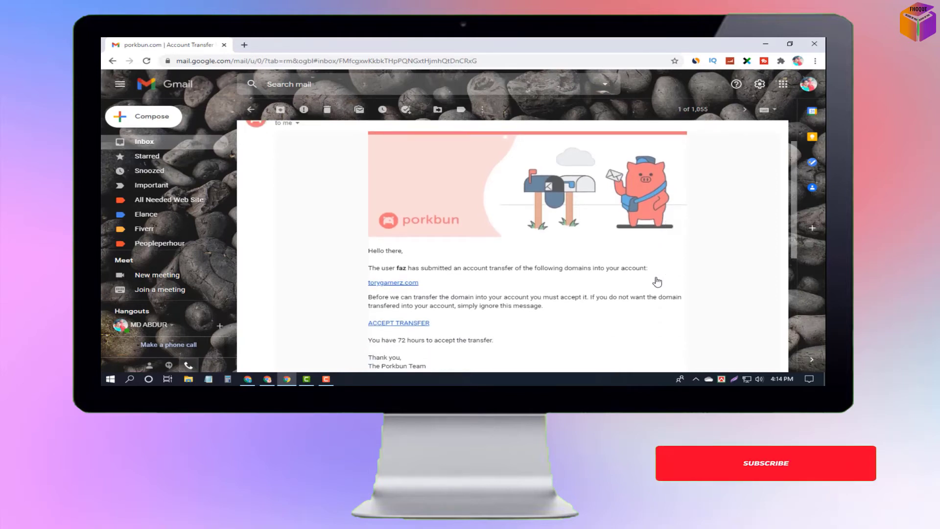
pyautogui.scroll(-1, 658, 282)
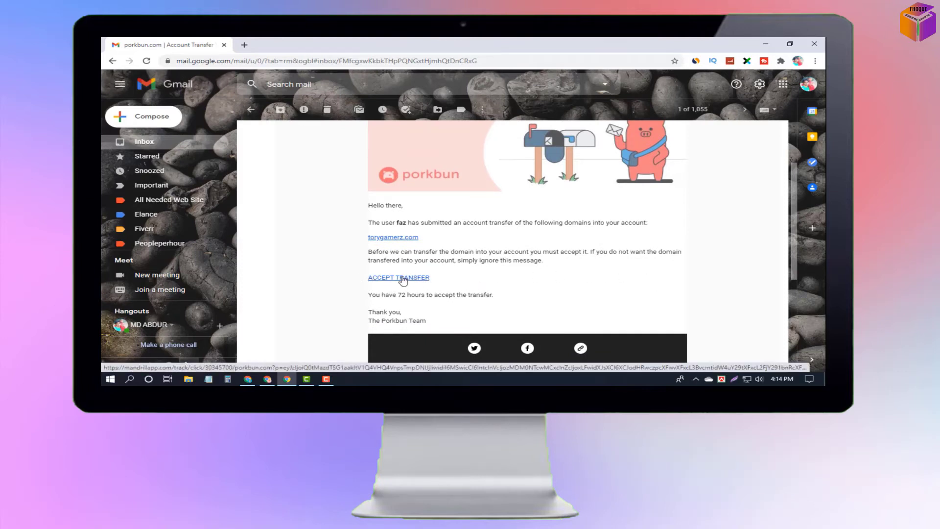
# Follow ACCEPT TRANSFER and log in with the saved e-mail and the account password.
pyautogui.click(403, 278)
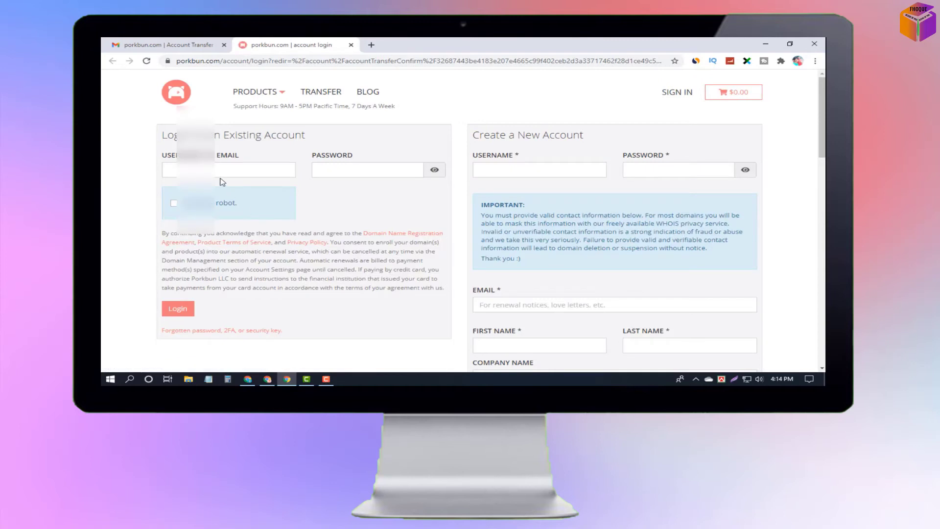
pyautogui.click(227, 172)
pyautogui.click(221, 189)
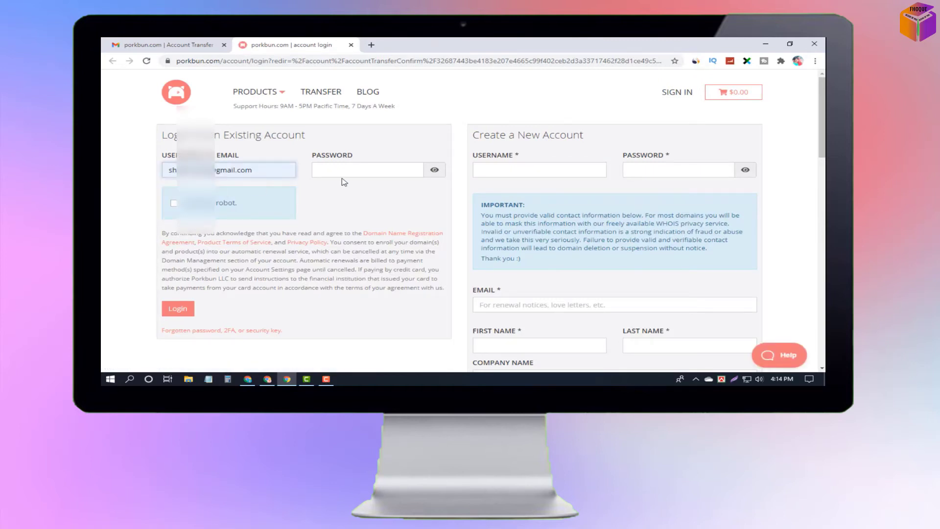
pyautogui.click(361, 172)
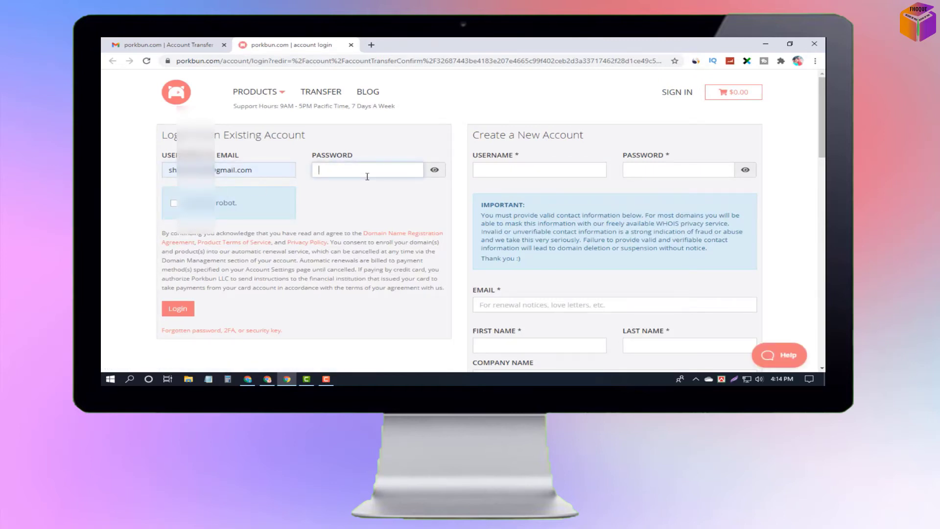
pyautogui.write('•••••••••')
pyautogui.press('Return')
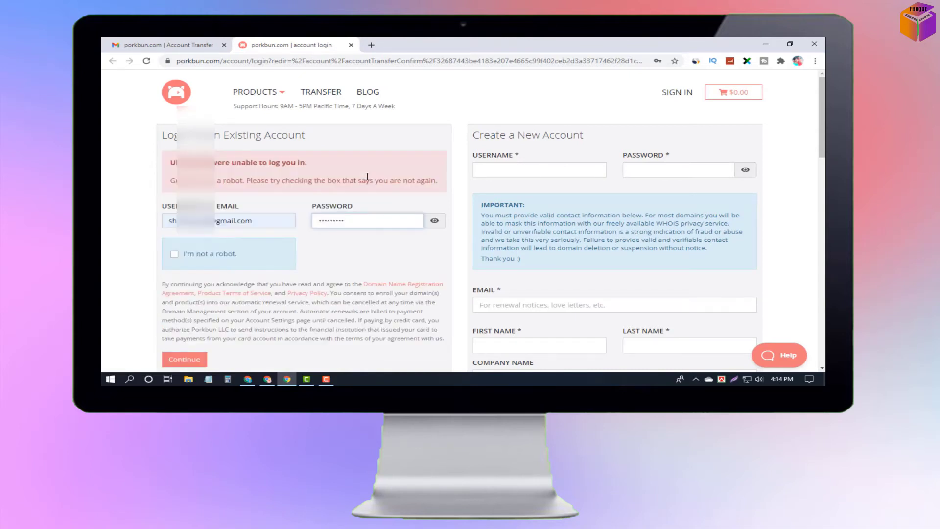
# Tick I'm not a robot and continue to complete the torygamerz.com transfer.
pyautogui.click(235, 253)
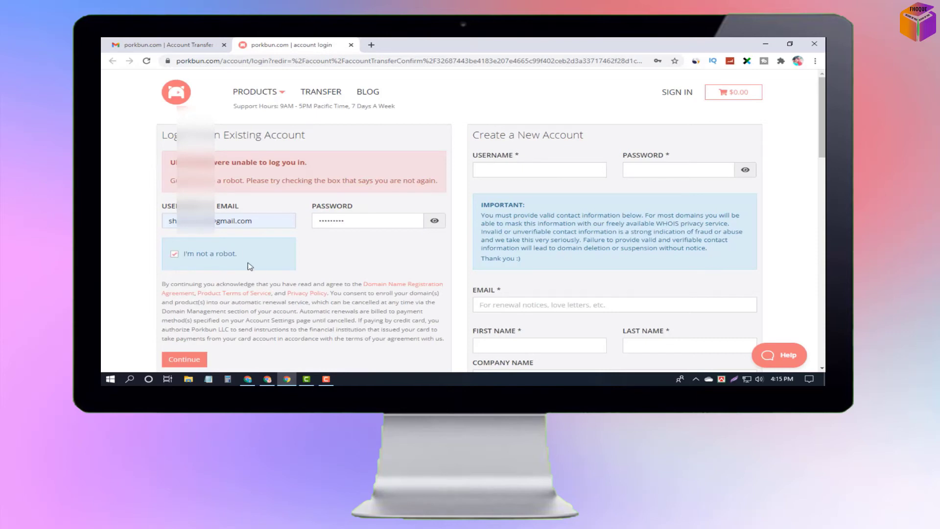
pyautogui.scroll(-1, 264, 273)
pyautogui.click(193, 318)
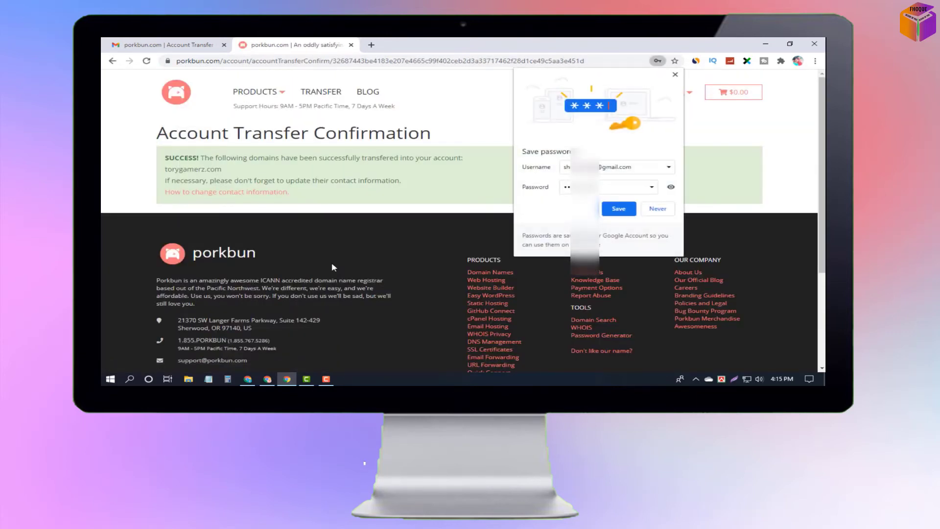
# Choose Never in Chrome's Save password prompt.
pyautogui.click(664, 210)
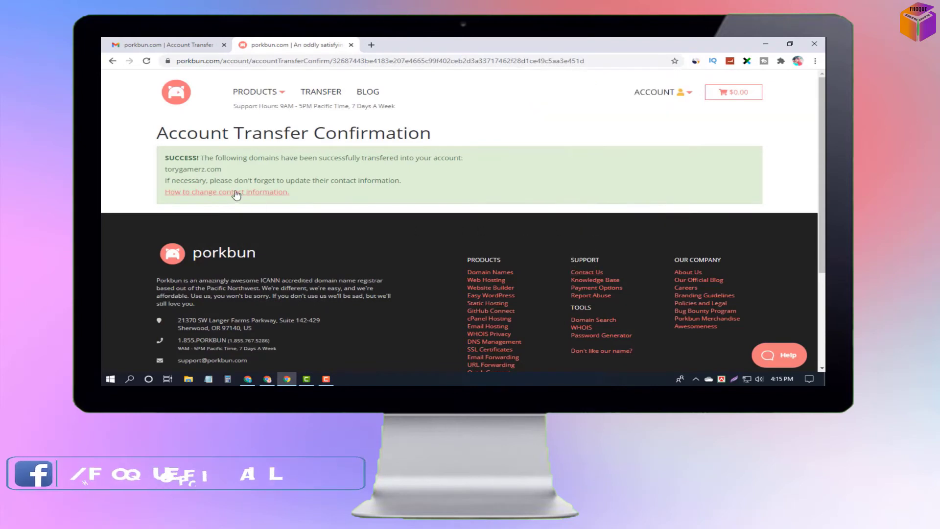